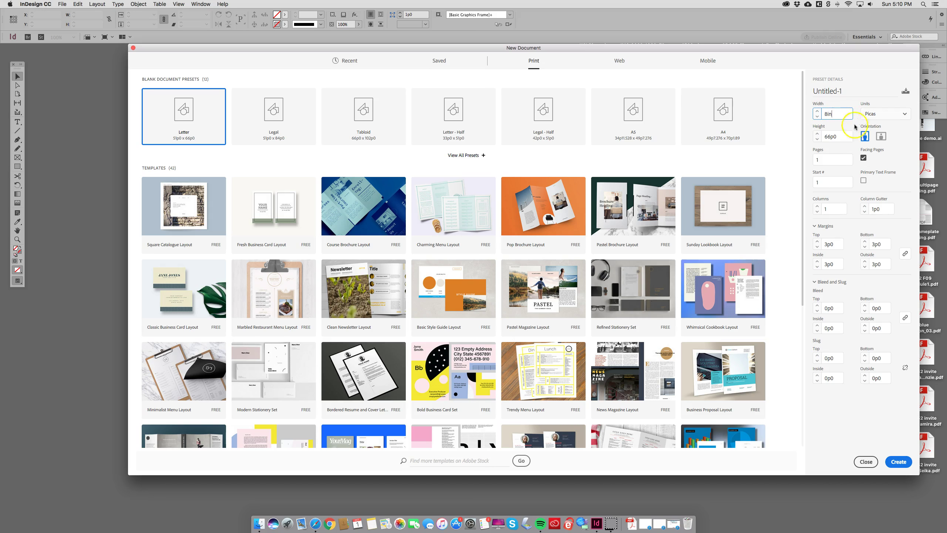
Step: Set the page height to 8 in, the page count to 13 and the number of columns to 3
key("Tab")
type("8")
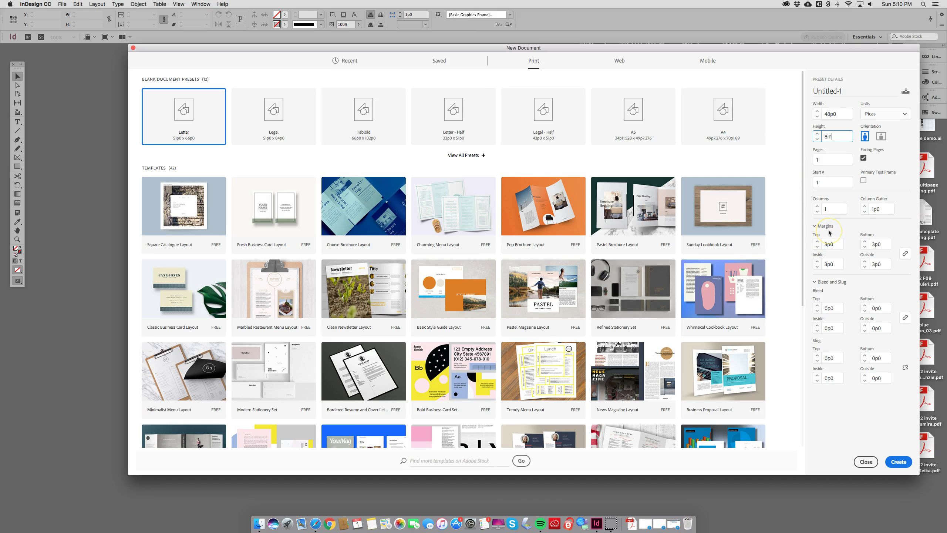
left_click(825, 160)
left_click(866, 163)
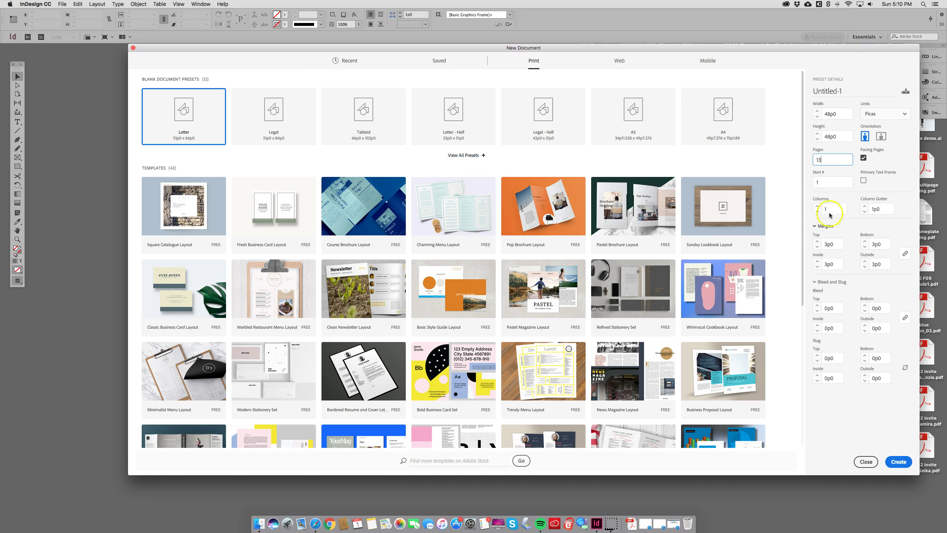
left_click(817, 206)
Step: Unlink the margins, set the top margin to 4p0 and the outside margin to 6p0, and create the document
left_click(906, 254)
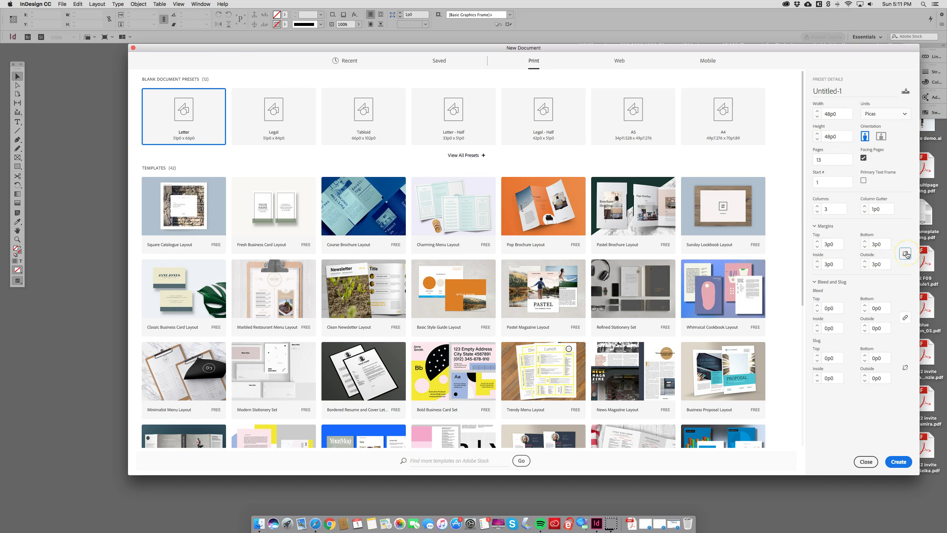
left_click(832, 245)
left_click(832, 264)
left_click_drag(827, 245, 821, 246)
left_click(863, 264)
type("3")
key("BackSpace")
type("6")
left_click(883, 243)
left_click(899, 463)
left_click(899, 462)
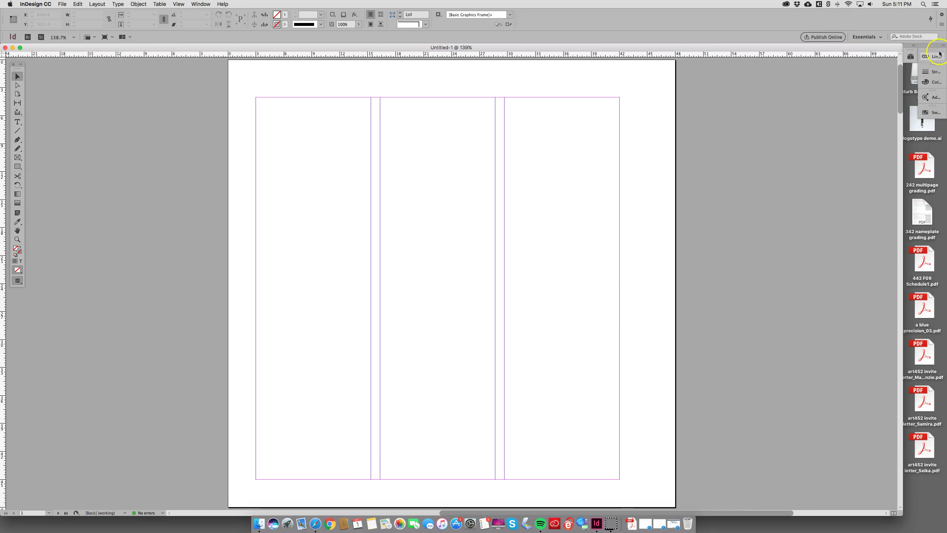
Step: Display the 2-3 spread fitted to the window and narrow the Pages panel so it no longer covers the spread
left_click(912, 56)
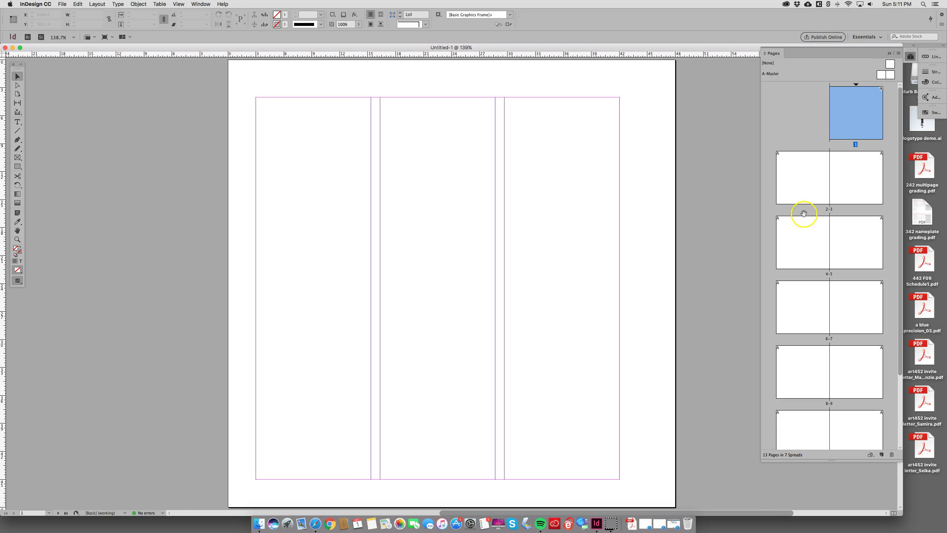
left_click(801, 196)
double_click(801, 191)
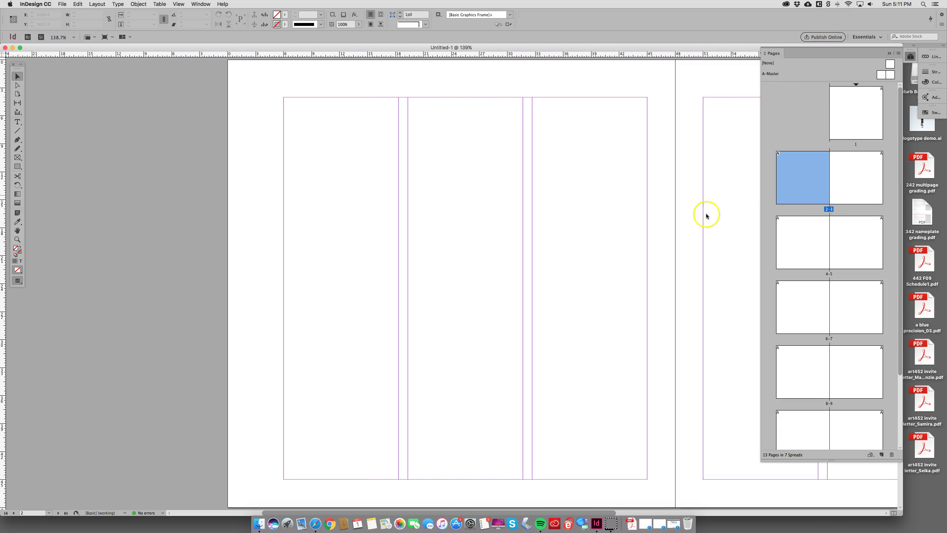
double_click(17, 231)
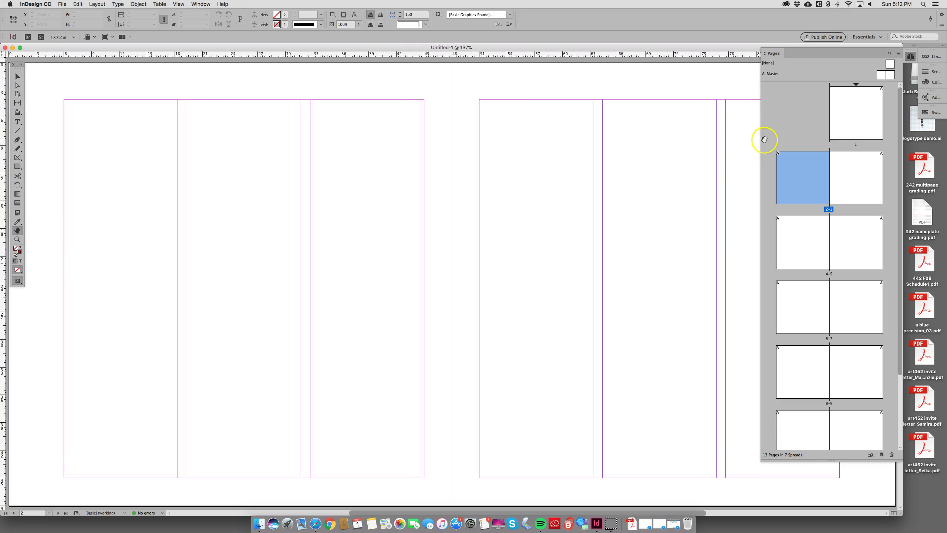
left_click_drag(761, 141, 894, 150)
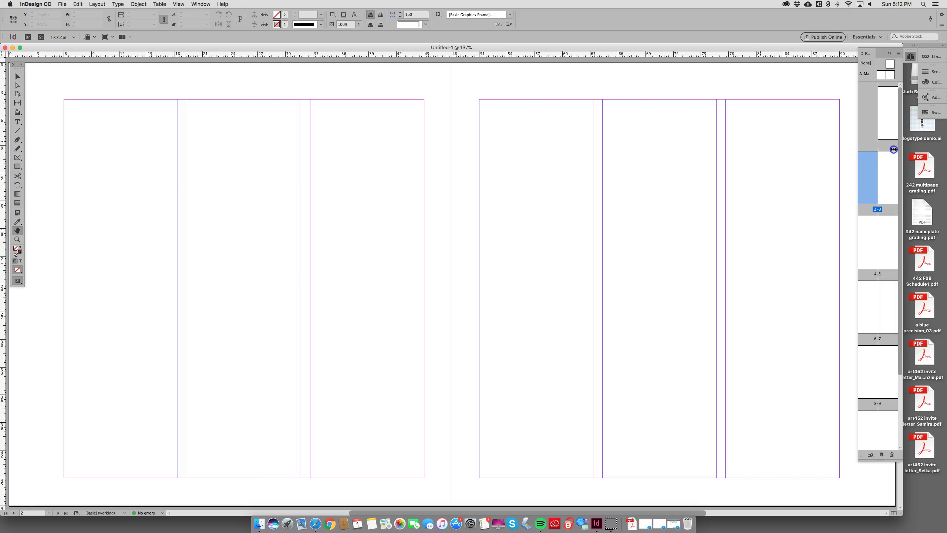
Step: Examine the margins and columns across the 2-3 spread, with the whole spread in view at 100%
left_click_drag(785, 147, 758, 143)
scroll(758, 144, "down", 3)
scroll(759, 144, "up", 5)
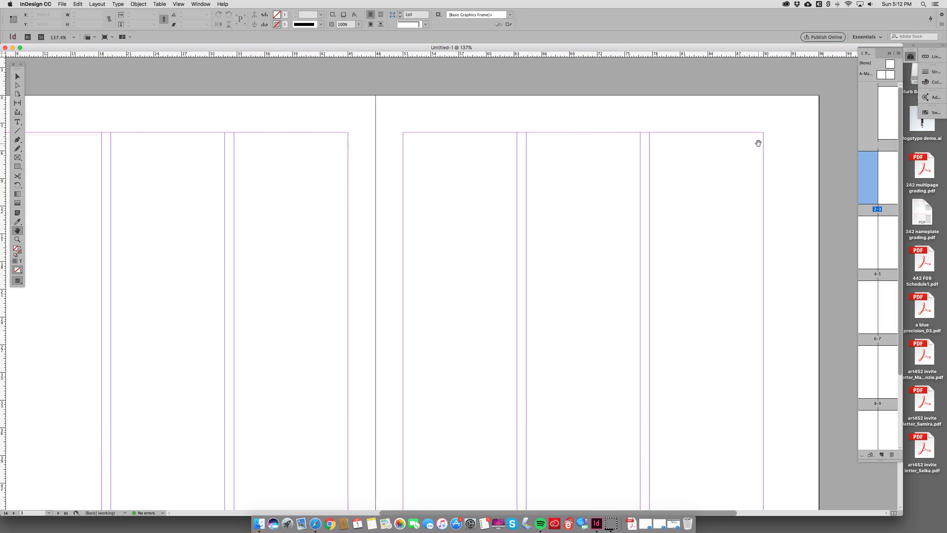
scroll(758, 143, "left", 2)
scroll(758, 143, "down", 3)
scroll(759, 143, "left", 2)
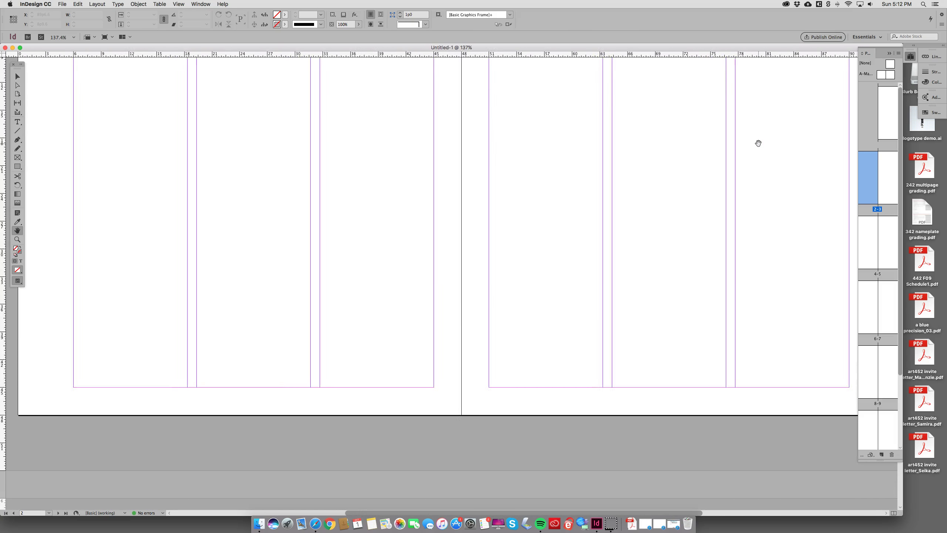
scroll(758, 143, "up", 3)
scroll(758, 144, "down", 3)
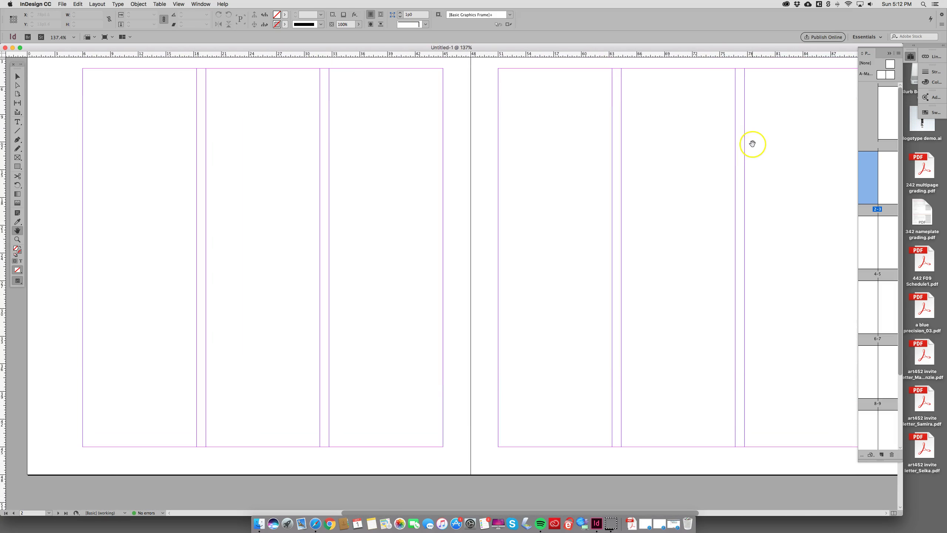
left_click(17, 240)
left_click(17, 240)
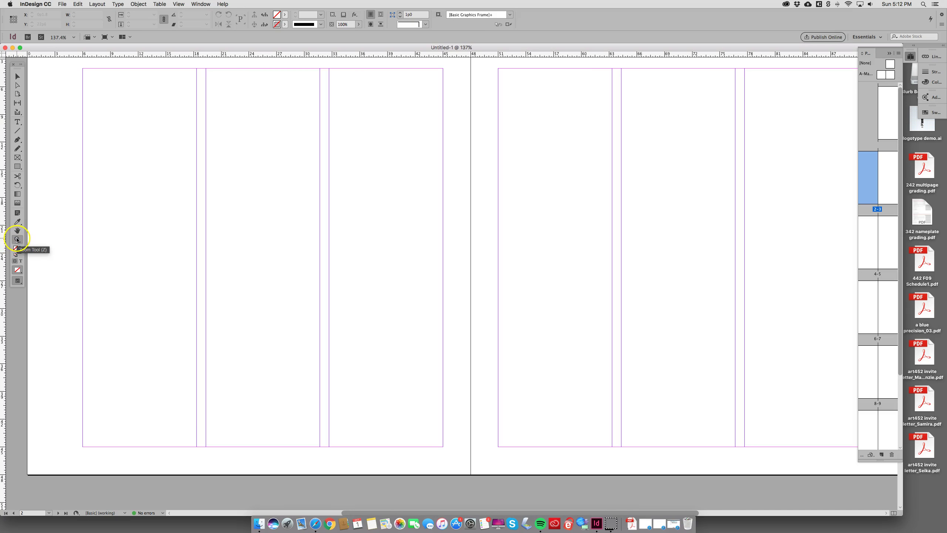
left_click(588, 258, "alt")
left_click(461, 252, "alt")
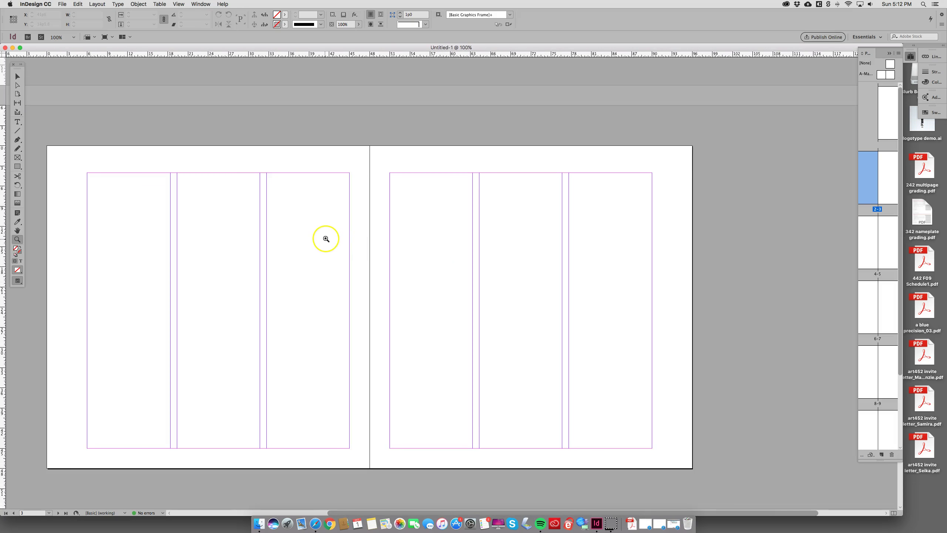
scroll(325, 238, "left", 2)
scroll(325, 238, "down", 4)
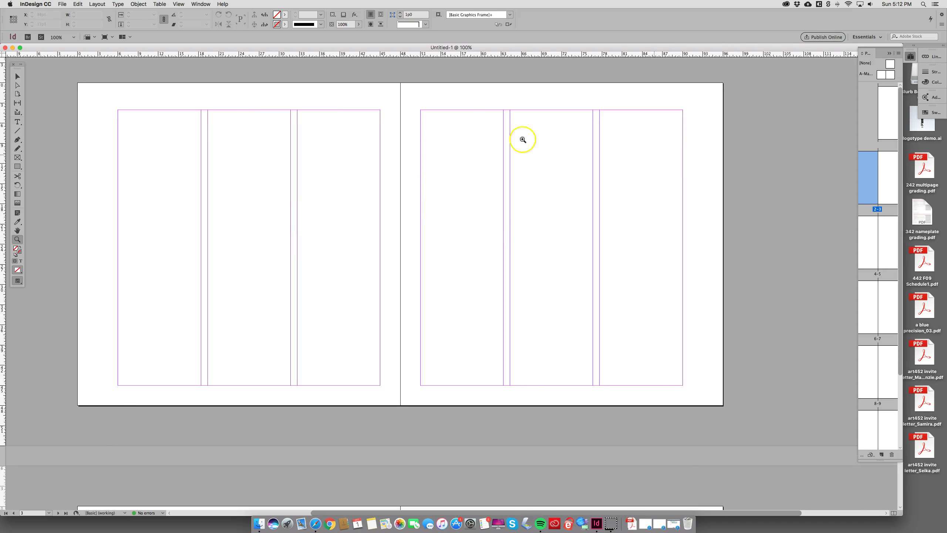
Step: Open the A-Master spread, select both of its pages and set their bottom margin to 6p0
double_click(881, 75)
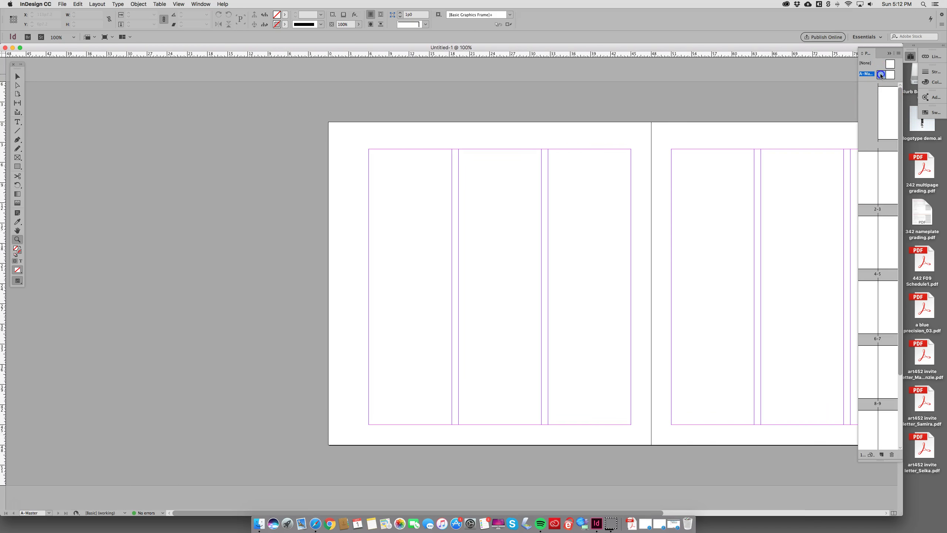
left_click(891, 76, "shift")
left_click(101, 6)
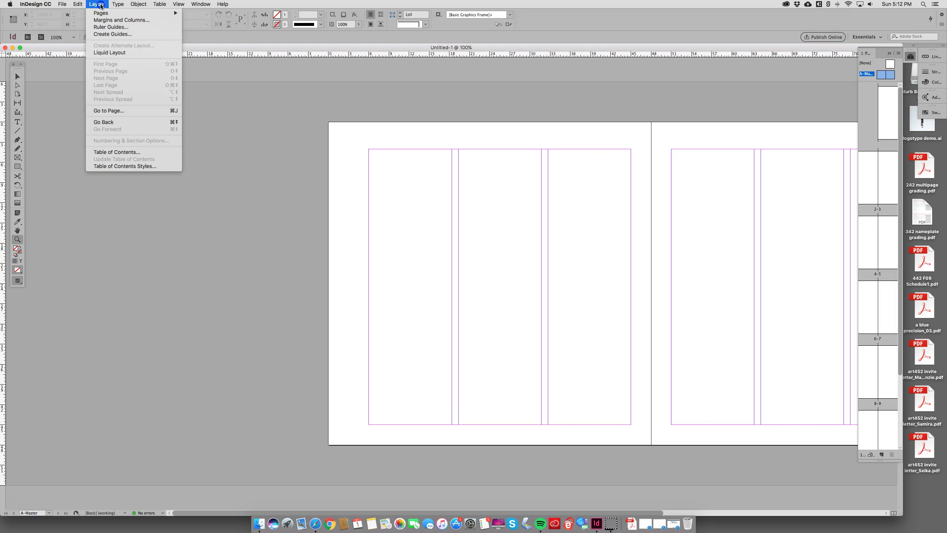
left_click(113, 20)
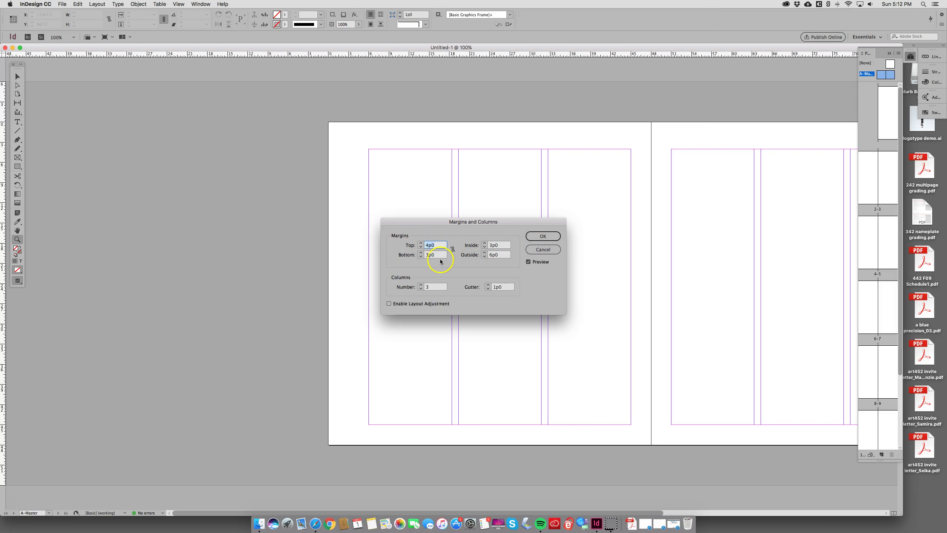
left_click(422, 255)
key("Return")
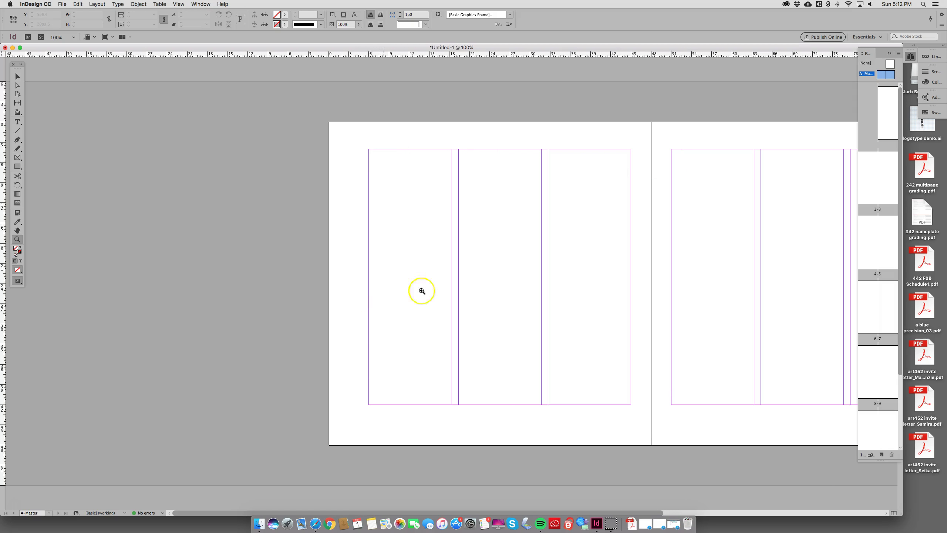
scroll(755, 172, "right", 1)
scroll(756, 172, "right", 5)
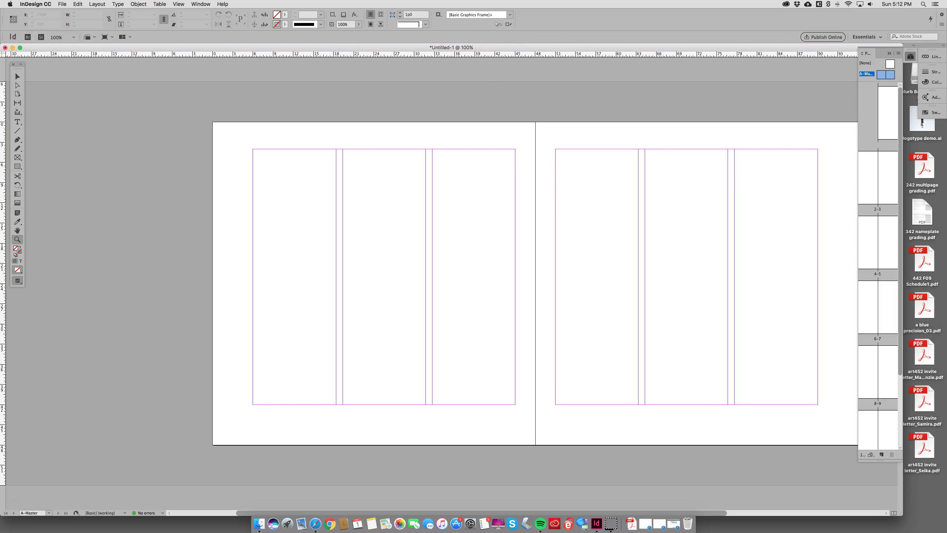
Step: Set the outside margin of both A-Master pages to 8p4
left_click(97, 4)
left_click(105, 21)
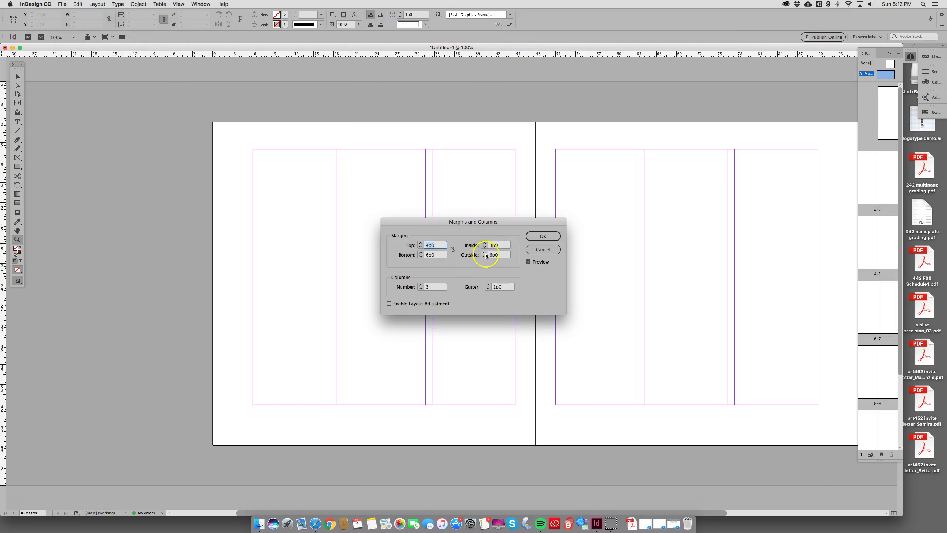
left_click(485, 253)
left_click(485, 253)
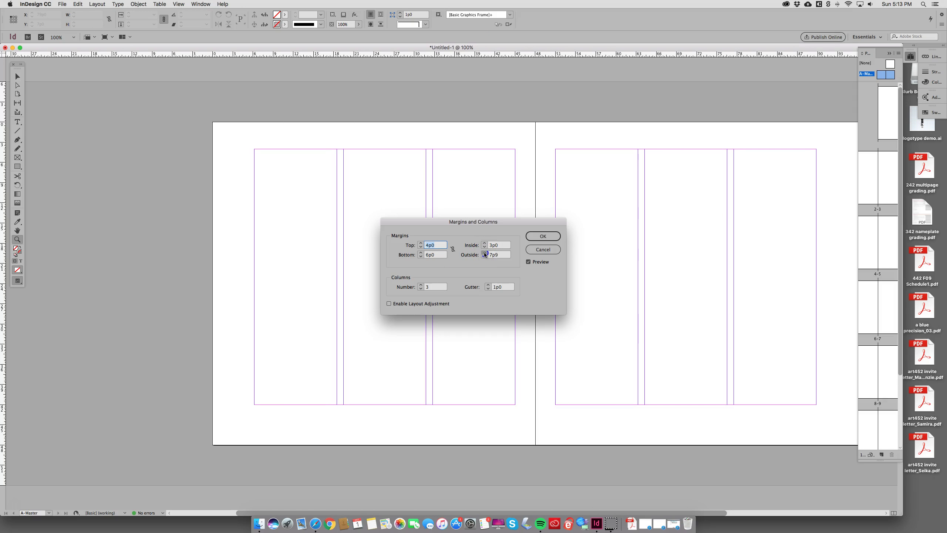
left_click(485, 253)
left_click(485, 254)
left_click(485, 254)
left_click(484, 253)
left_click(485, 254)
left_click(484, 253)
left_click(485, 253)
left_click(485, 253)
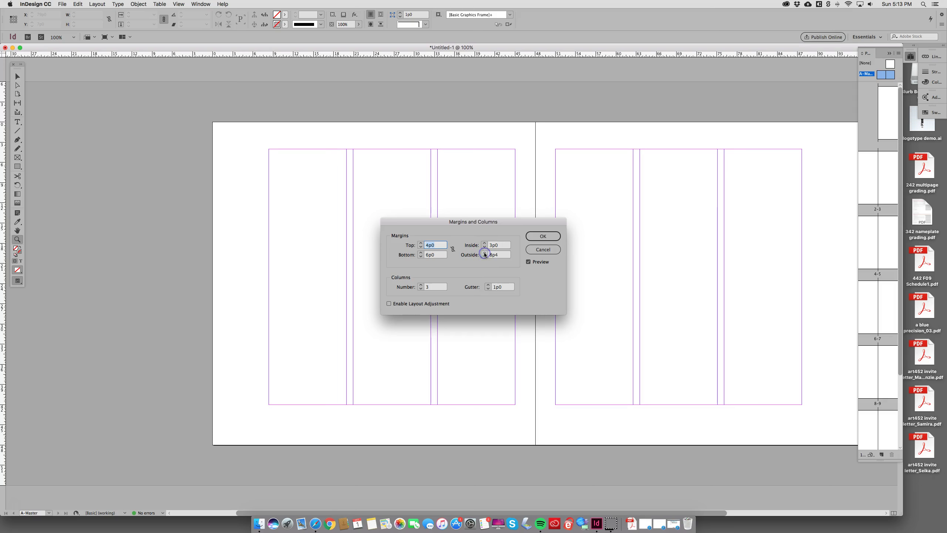
Step: Try a column gutter of 0p8 on the master pages and return it to 1p0
left_click(488, 289)
left_click(489, 289)
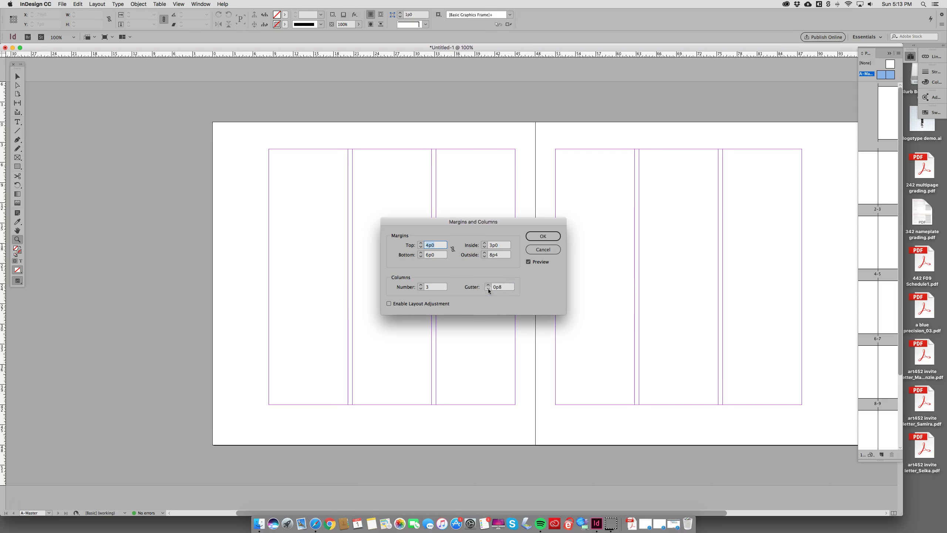
left_click(489, 286)
left_click(489, 286)
left_click(489, 286)
left_click(489, 286)
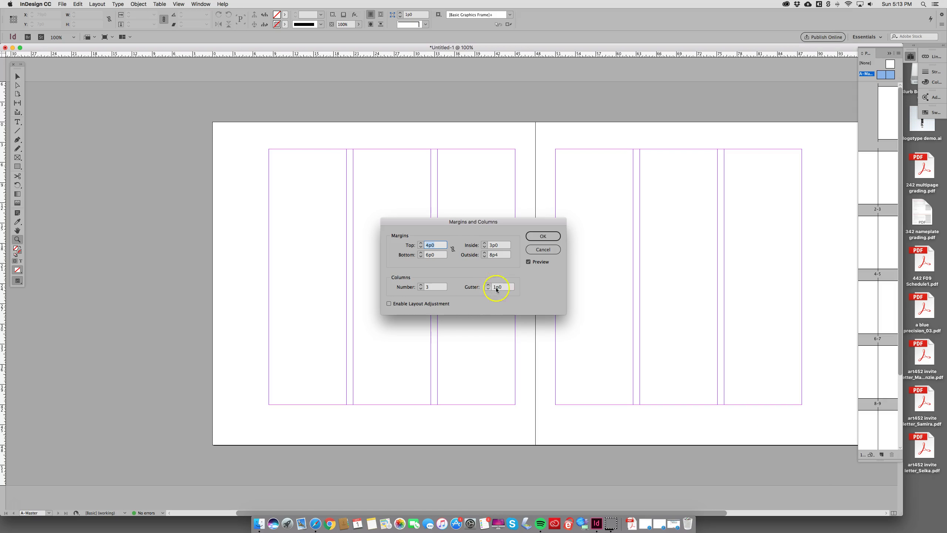
Step: Apply the margin settings to the master spread and collapse the Pages panel
left_click(542, 236)
scroll(593, 221, "right", 5)
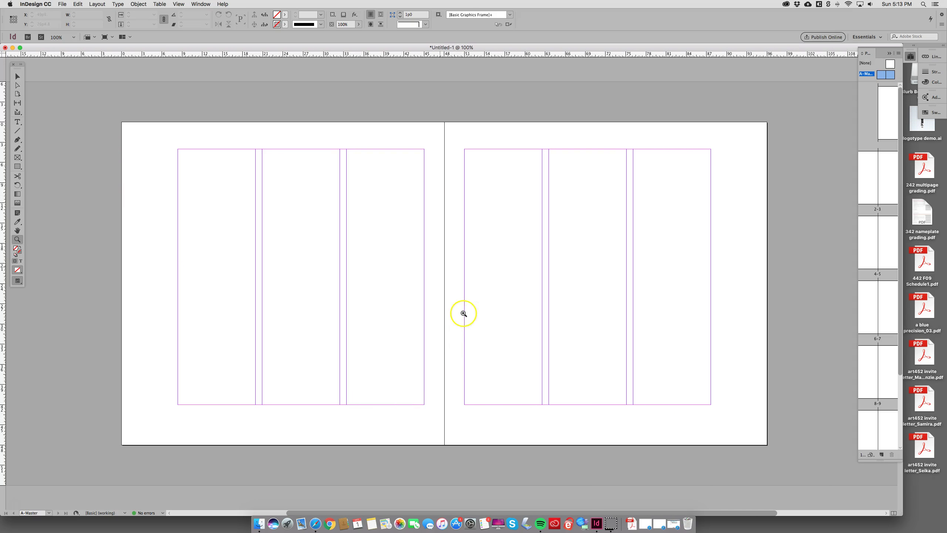
scroll(430, 220, "right", 3)
scroll(430, 221, "left", 2)
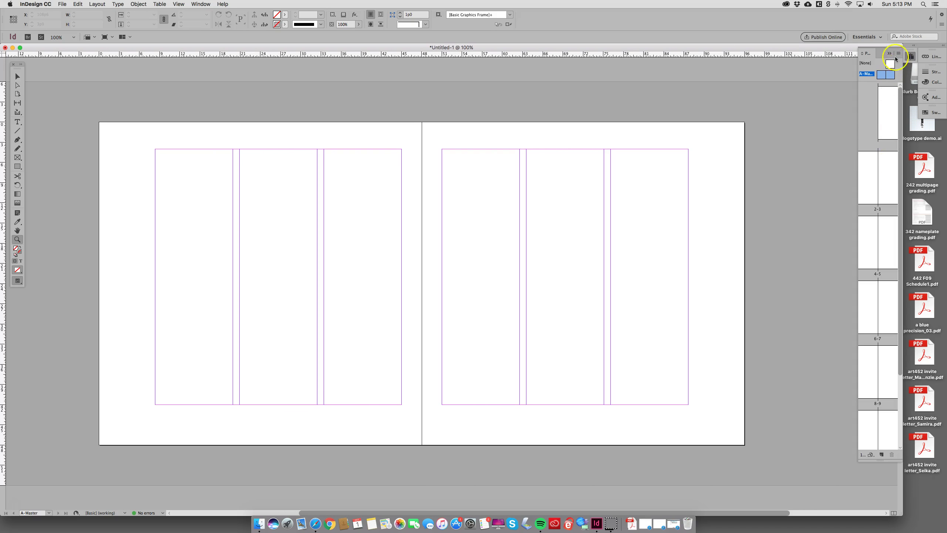
left_click(899, 59)
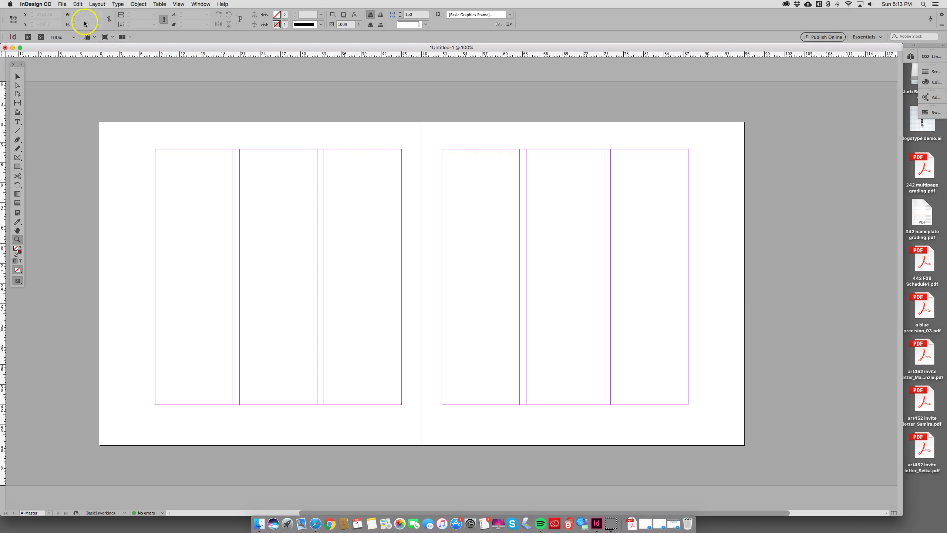
Step: Open the print settings and choose the Canon Pro9000II series as the printer
left_click(61, 4)
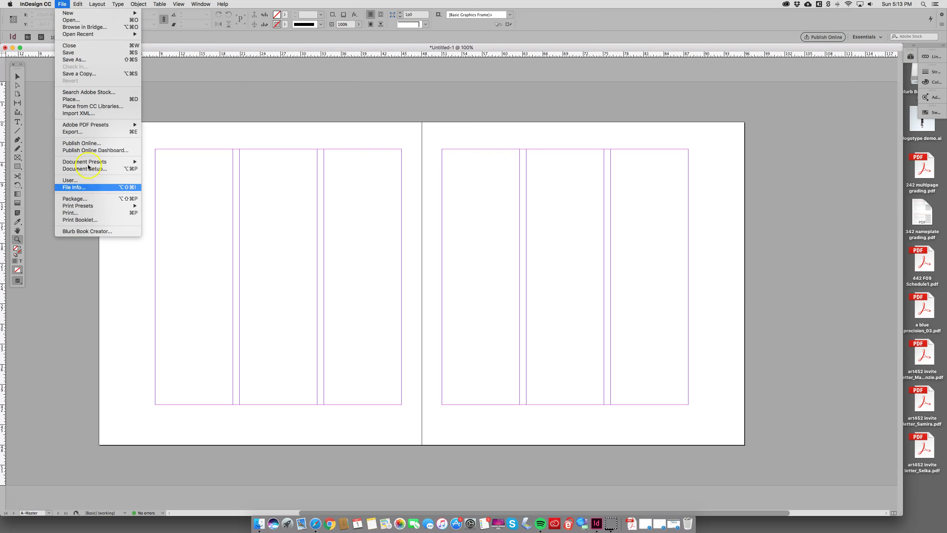
left_click(71, 212)
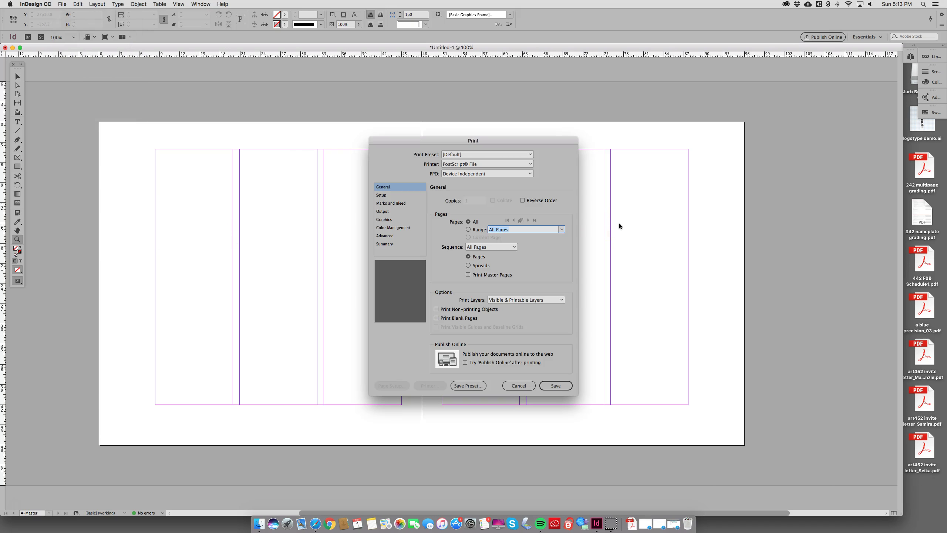
left_click(492, 175)
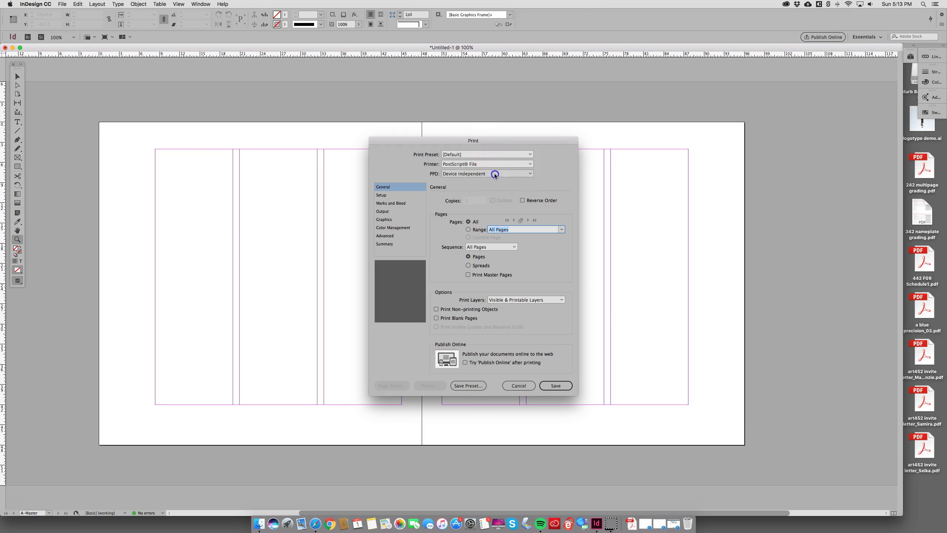
left_click(492, 175)
left_click(494, 165)
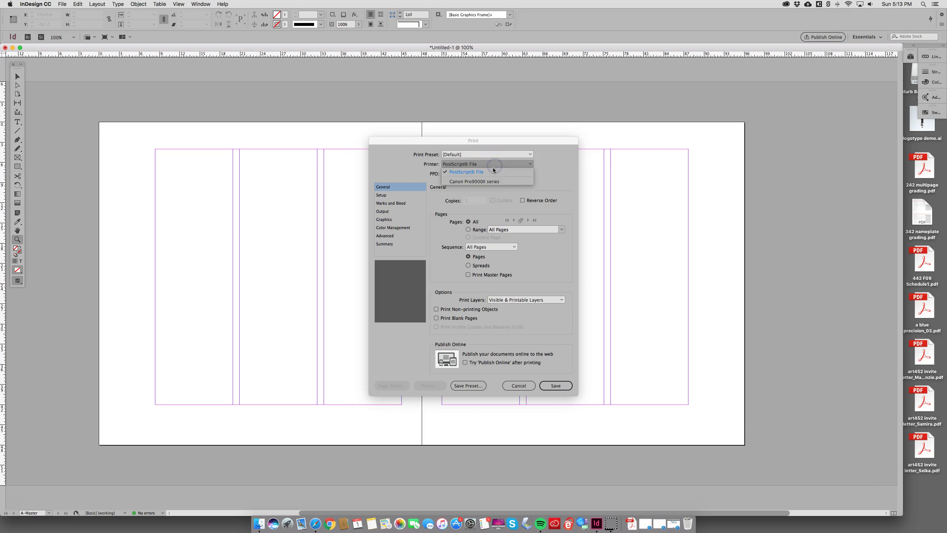
left_click(493, 182)
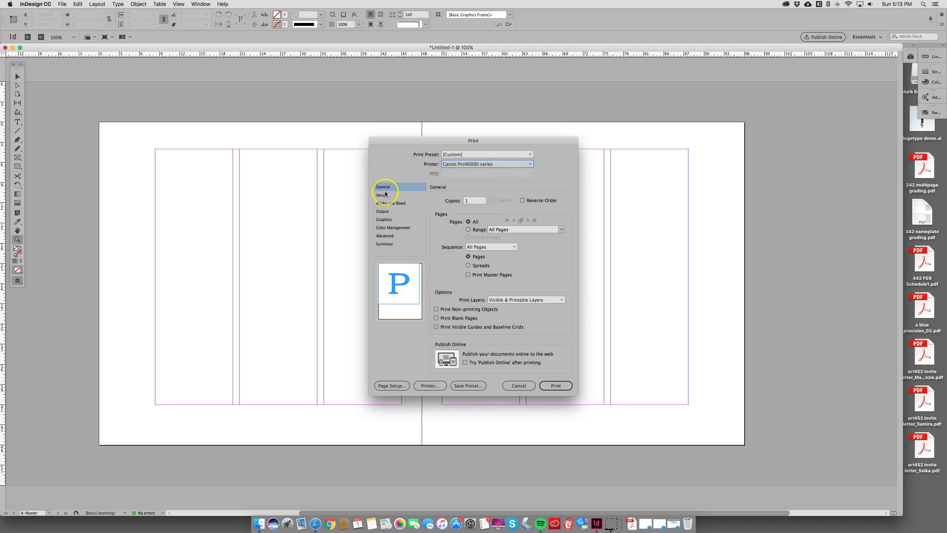
Step: Set the print job to output spreads, including non-printing objects and visible guides and baseline grids
left_click(436, 327)
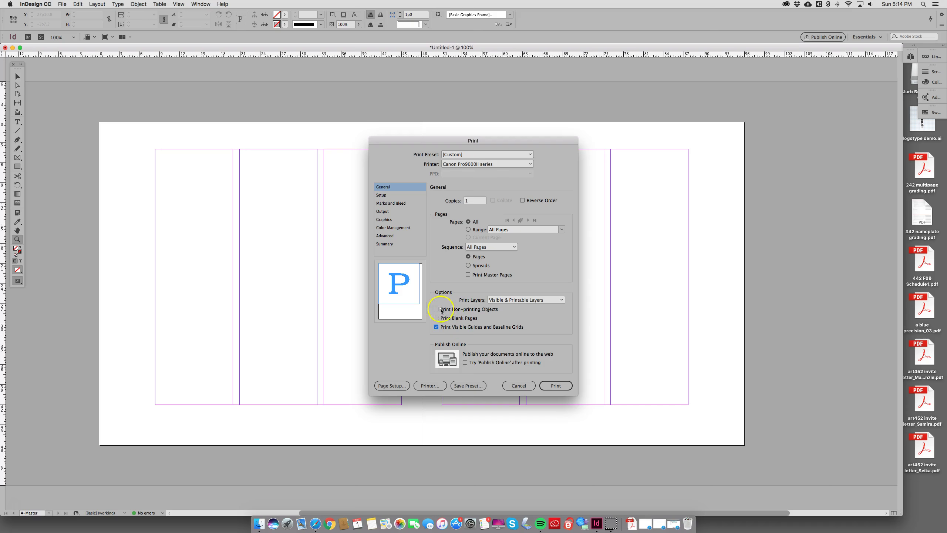
left_click(437, 309)
left_click(469, 266)
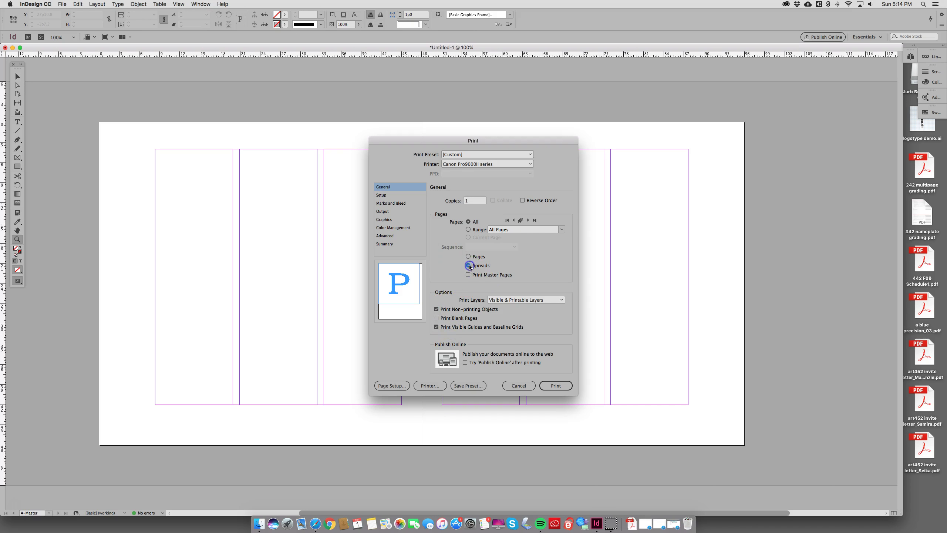
Step: Set the paper size to Tabloid and enable thumbnails at 2x2 per page
left_click(381, 195)
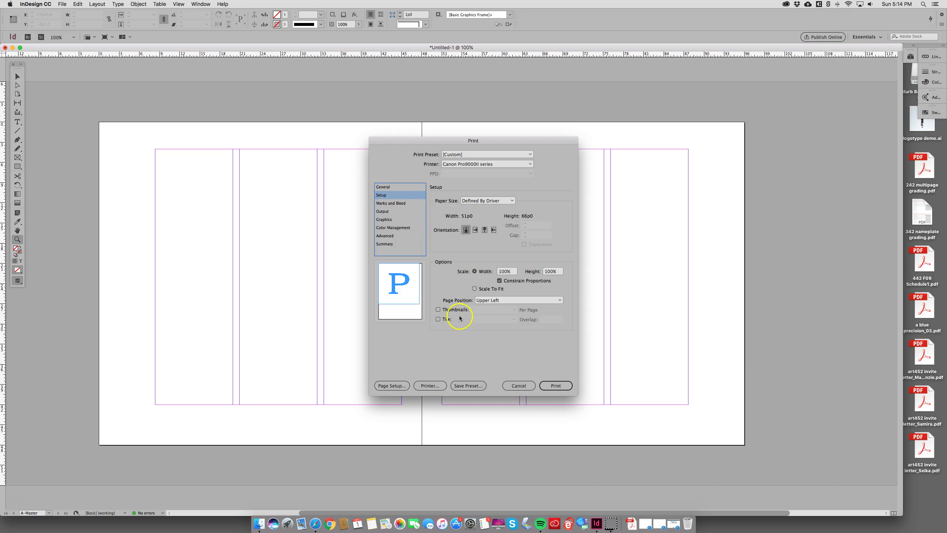
left_click(491, 200)
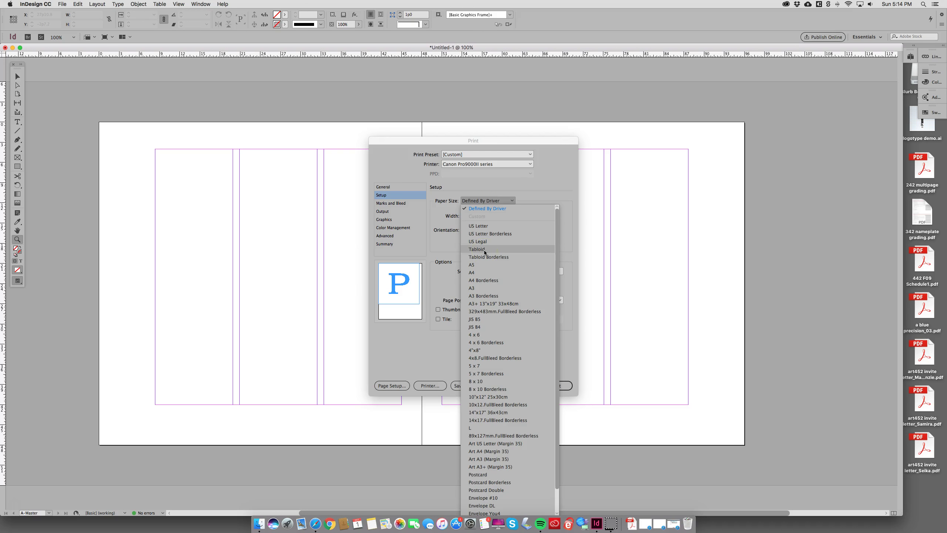
mouse_move(484, 253)
left_mouse_down()
mouse_move(481, 224)
mouse_move(477, 260)
mouse_move(481, 251)
left_mouse_up()
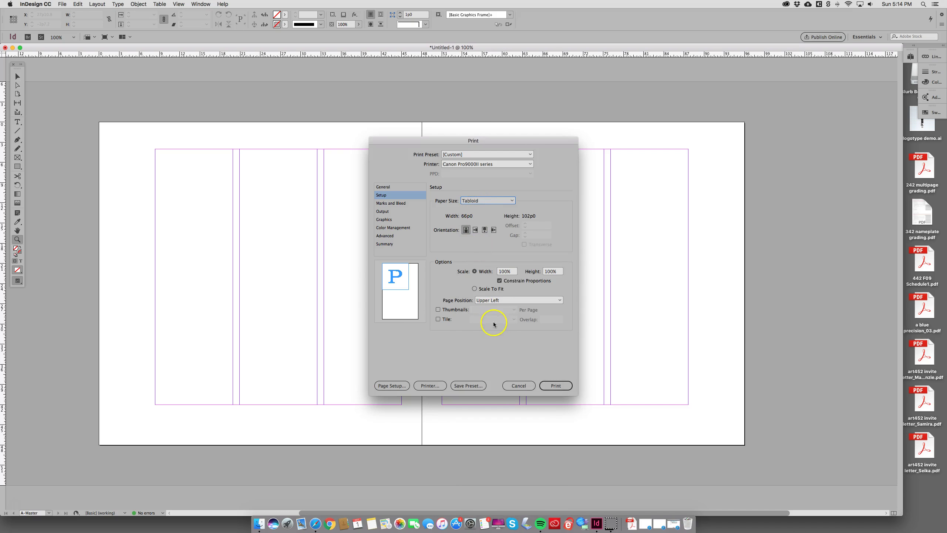
left_click(438, 309)
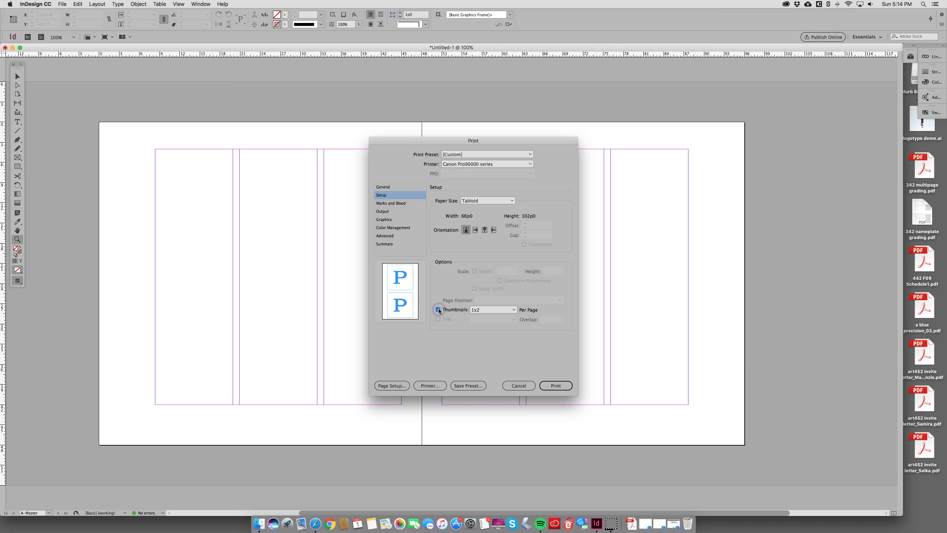
left_click(488, 311)
left_click(489, 324)
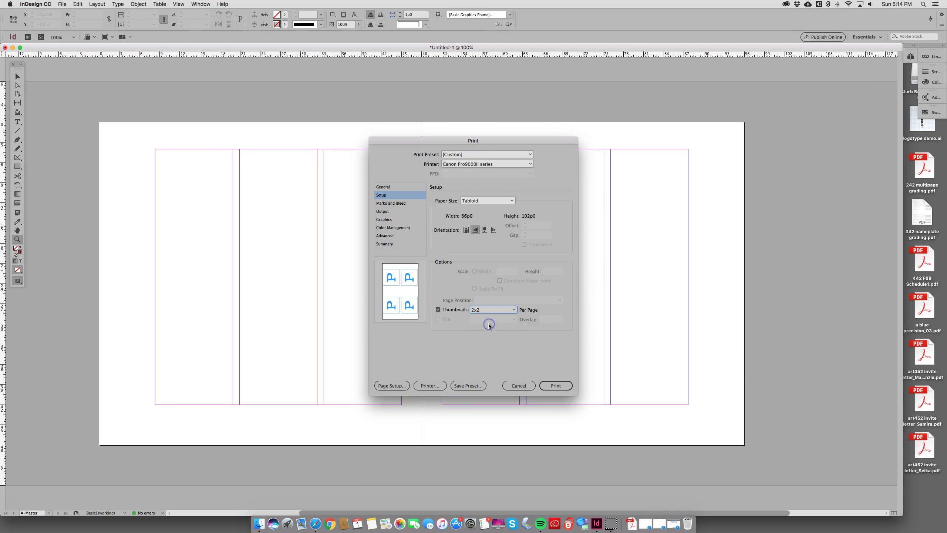